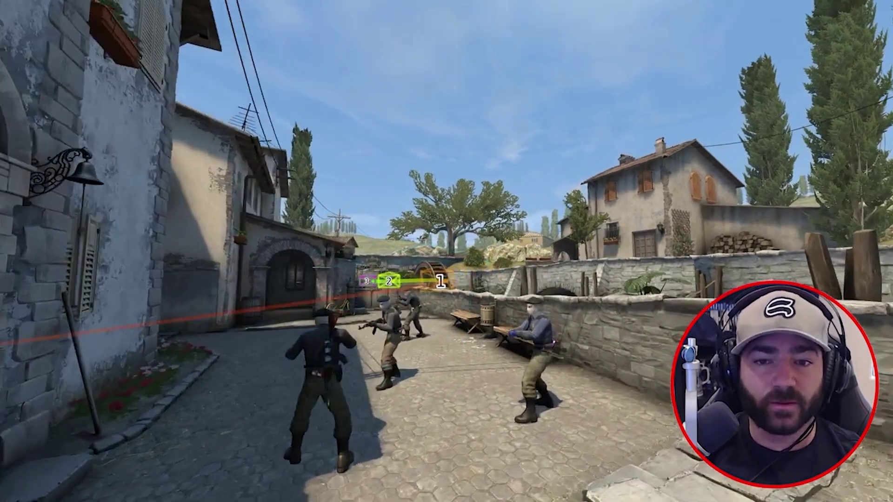
# Step: Deselect every camera path keyframe with mirv_campath select none
pyautogui.press('s')
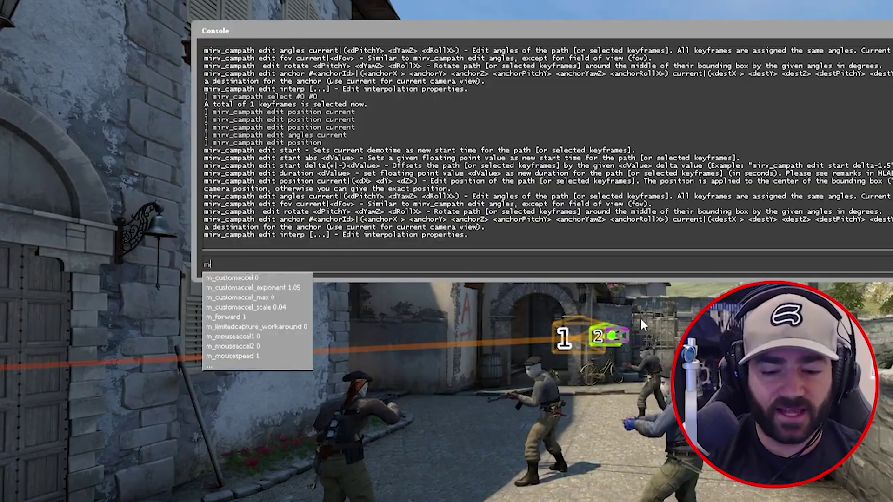
pyautogui.write('irv_campath select no')
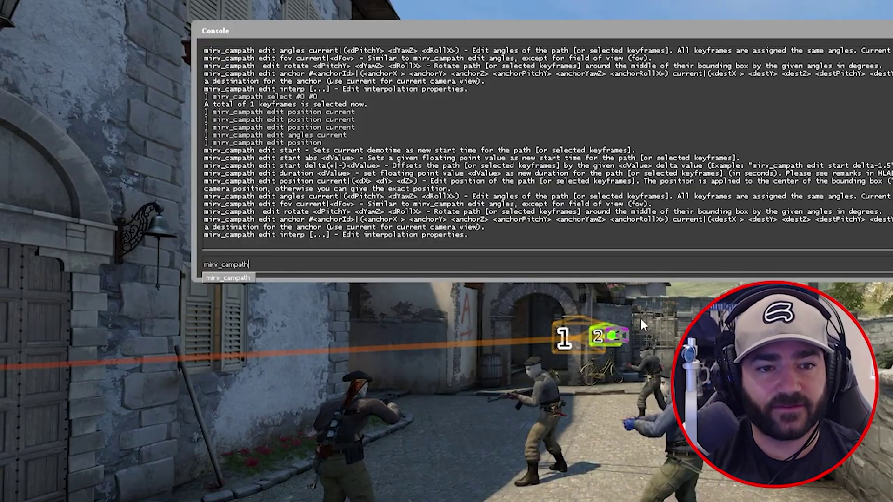
pyautogui.write('ne')
pyautogui.press('Return')
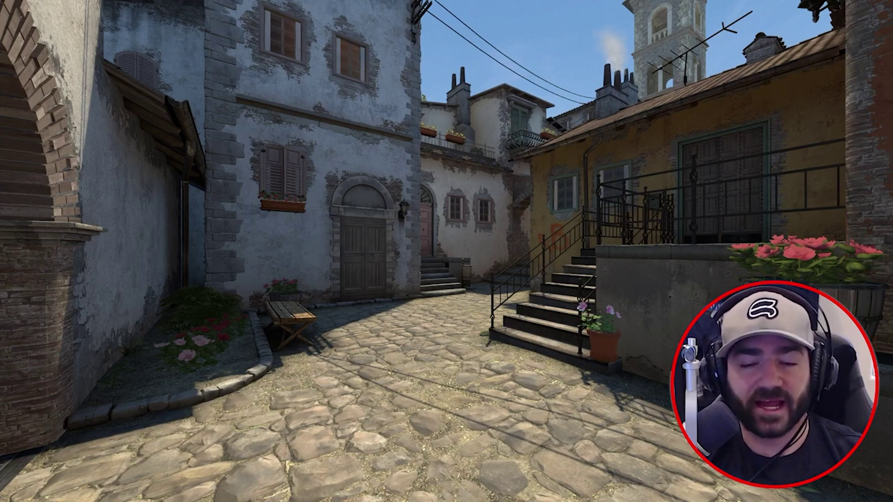
# Step: Re-anchor keyframe #0 to the current courtyard view using mirv_campath edit anchor #0 current
pyautogui.press('`')
pyautogui.write('mirv')
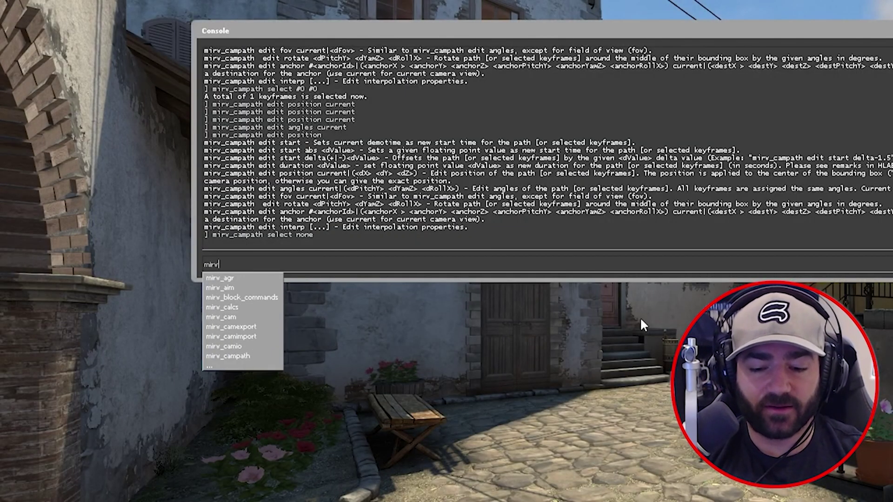
pyautogui.write('_campath edit anch')
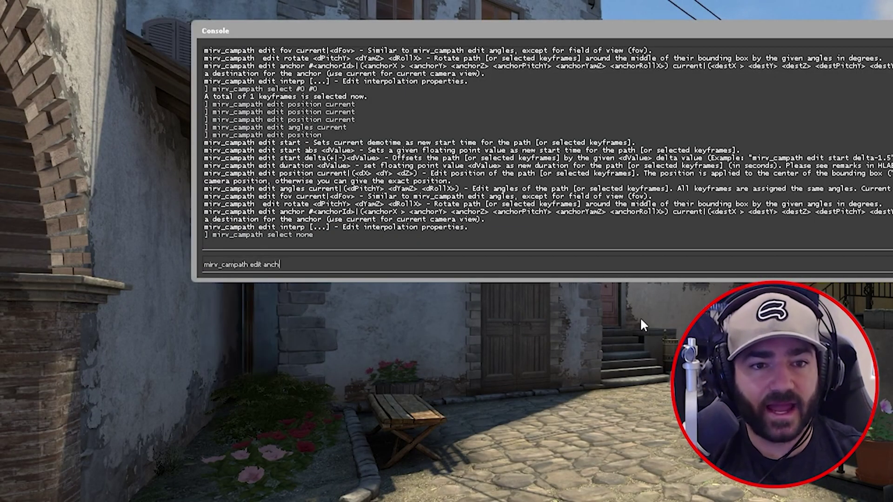
pyautogui.write('or #0 current')
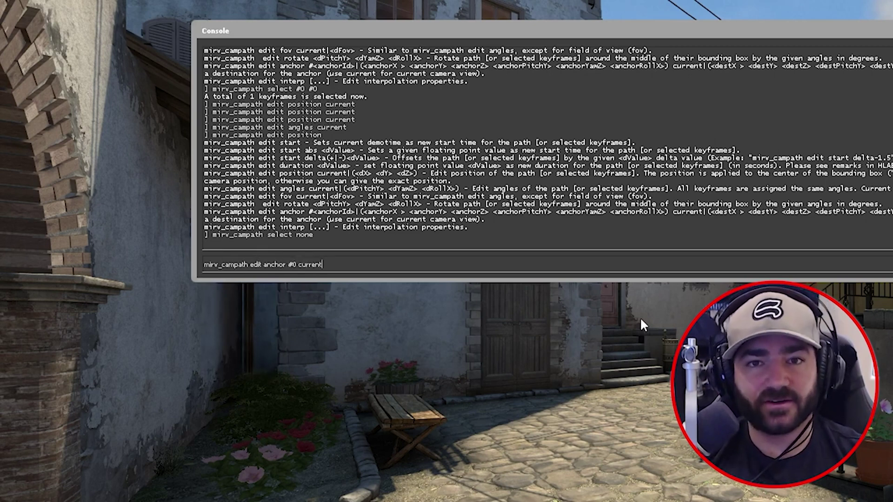
pyautogui.press('Return')
pyautogui.press('Escape')
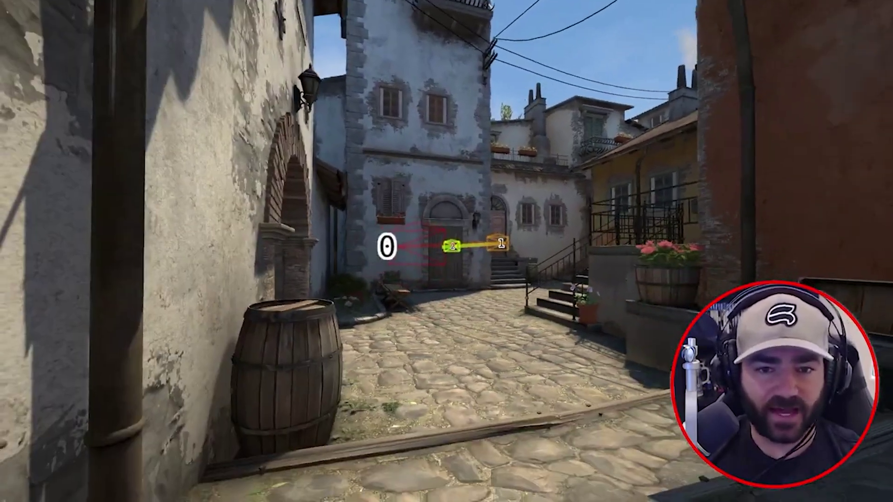
# Step: Check the mirv_campath usage in the console and return the view to keyframe 0 by the barrel
pyautogui.press('`')
pyautogui.press('`')
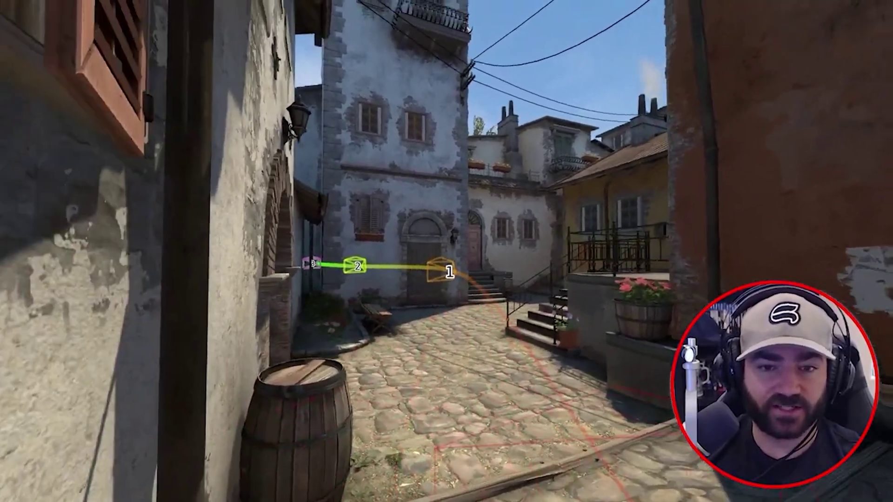
pyautogui.press('`')
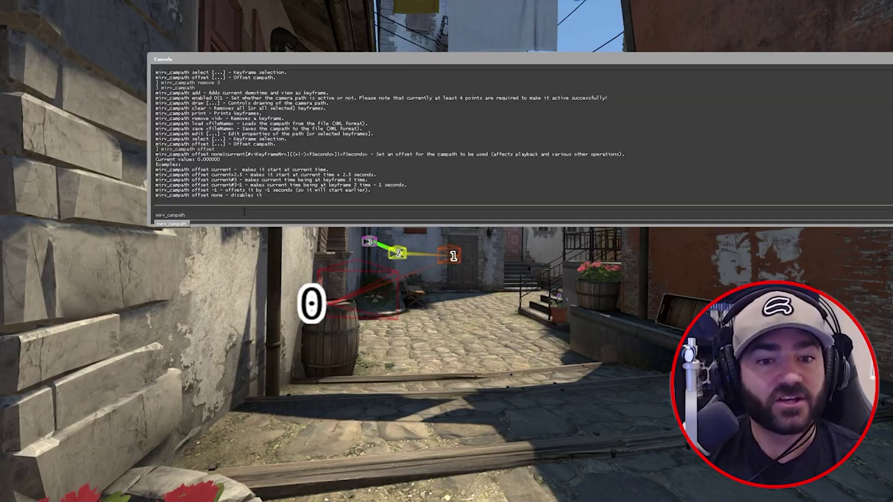
pyautogui.press('`')
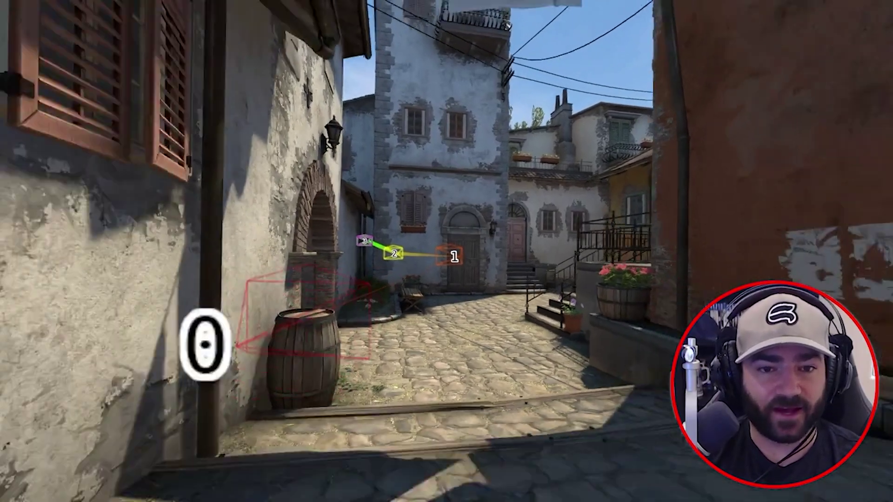
pyautogui.press('`')
# Step: Save the path with mirv_campath save tutorialCampath, then empty it with mirv_campath clear
pyautogui.write('mirv-c')
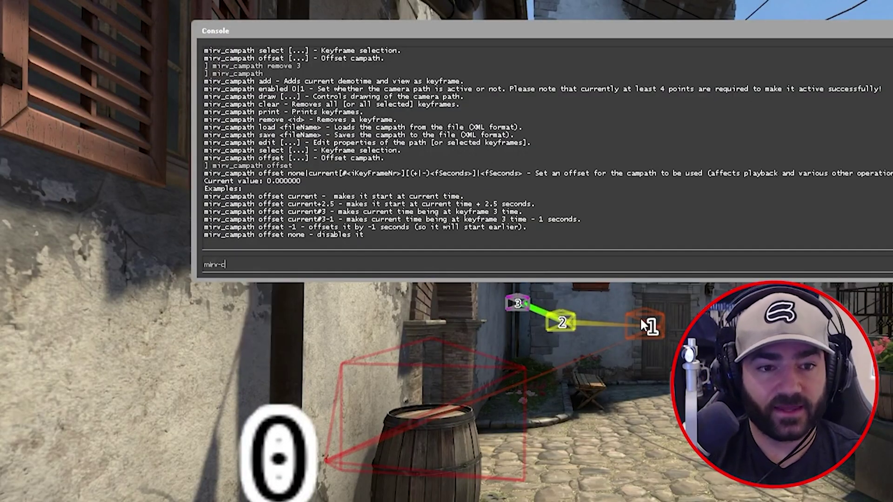
pyautogui.press('BackSpace')
pyautogui.press('BackSpace')
pyautogui.write('_campa')
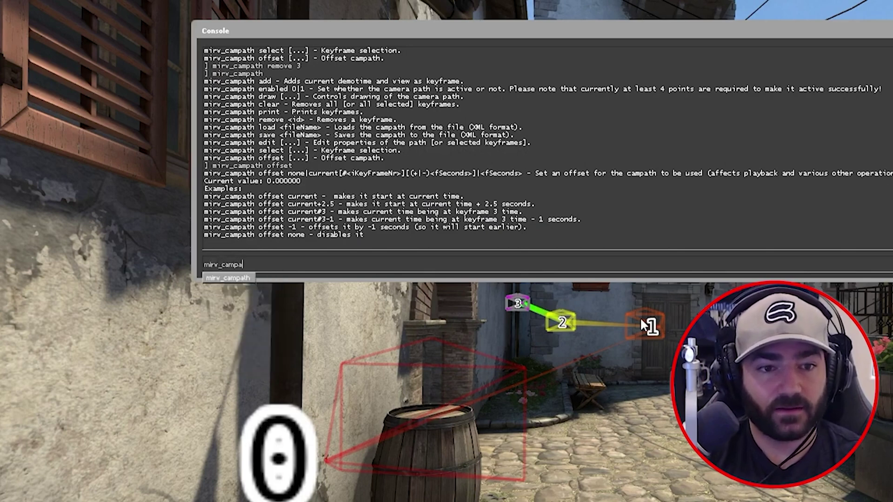
pyautogui.write('th save ')
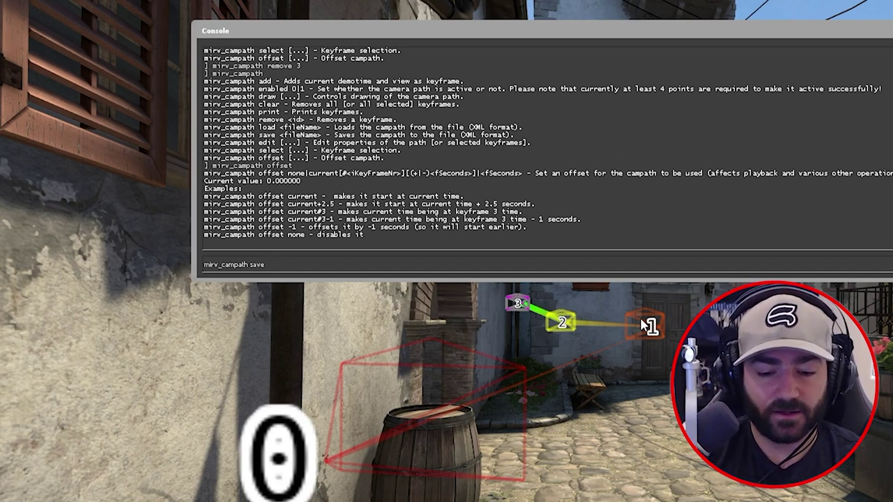
pyautogui.write('tutorialCampath')
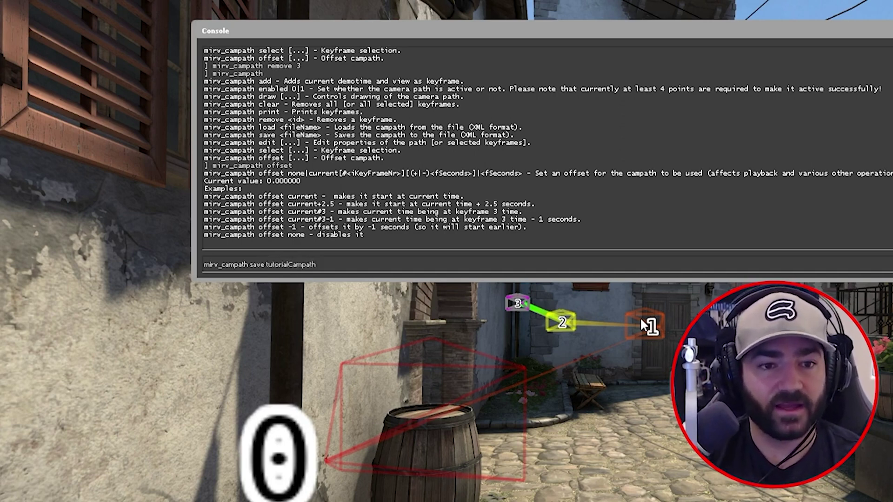
pyautogui.press('Return')
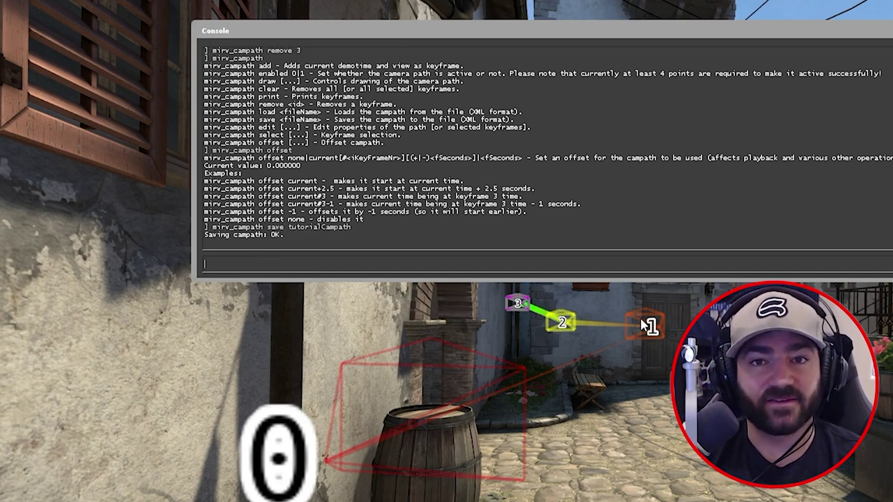
pyautogui.press('Up')
pyautogui.press('BackSpace')
pyautogui.press('BackSpace')
pyautogui.press('BackSpace')
pyautogui.press('BackSpace')
pyautogui.press('BackSpace')
pyautogui.press('BackSpace')
pyautogui.press('BackSpace')
pyautogui.press('BackSpace')
pyautogui.press('BackSpace')
pyautogui.press('BackSpace')
pyautogui.press('BackSpace')
pyautogui.press('BackSpace')
pyautogui.press('BackSpace')
pyautogui.press('BackSpace')
pyautogui.press('BackSpace')
pyautogui.press('BackSpace')
pyautogui.press('BackSpace')
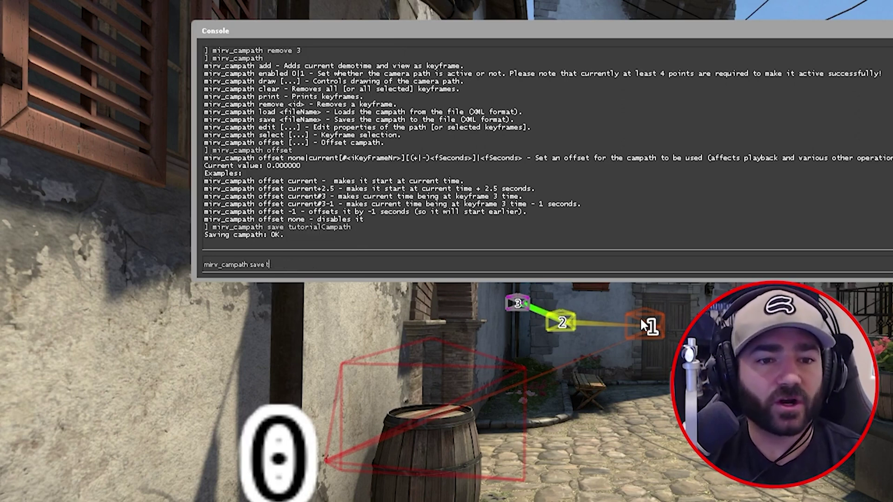
pyautogui.press('BackSpace')
pyautogui.press('BackSpace')
pyautogui.press('BackSpace')
pyautogui.write('clear')
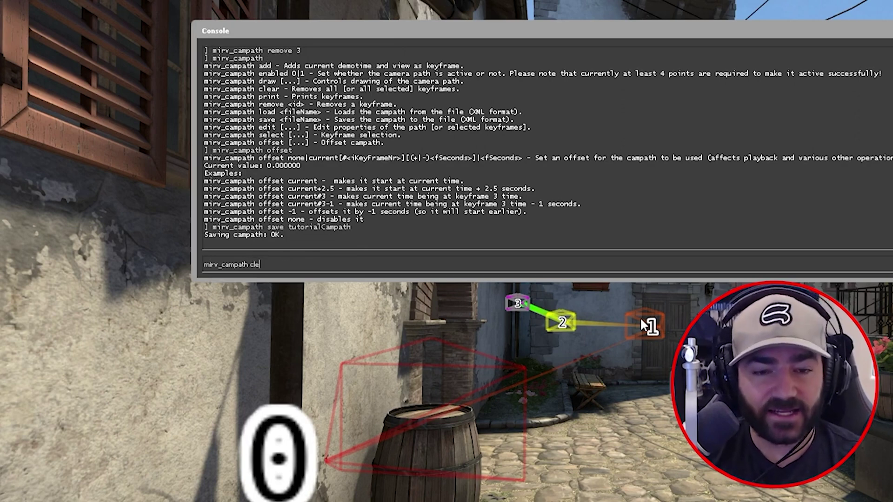
pyautogui.press('Return')
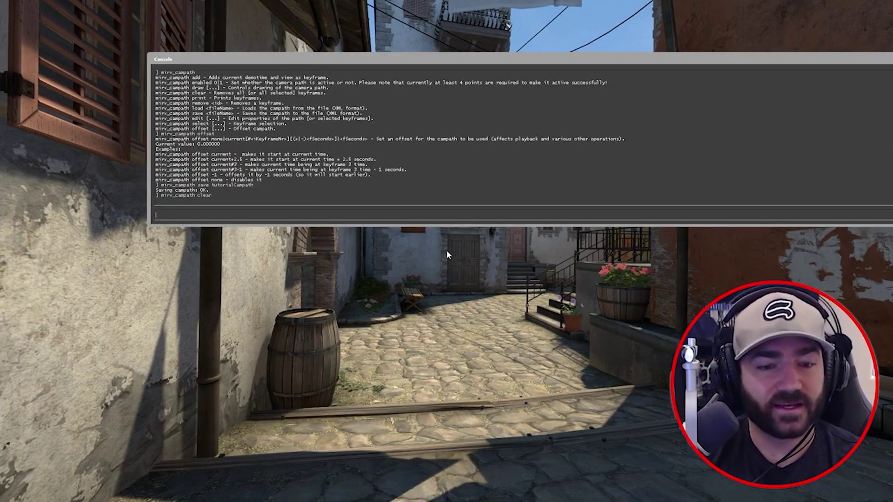
# Step: Reload the saved path with mirv_campath load tutorialCampath
pyautogui.write('mirv_camp')
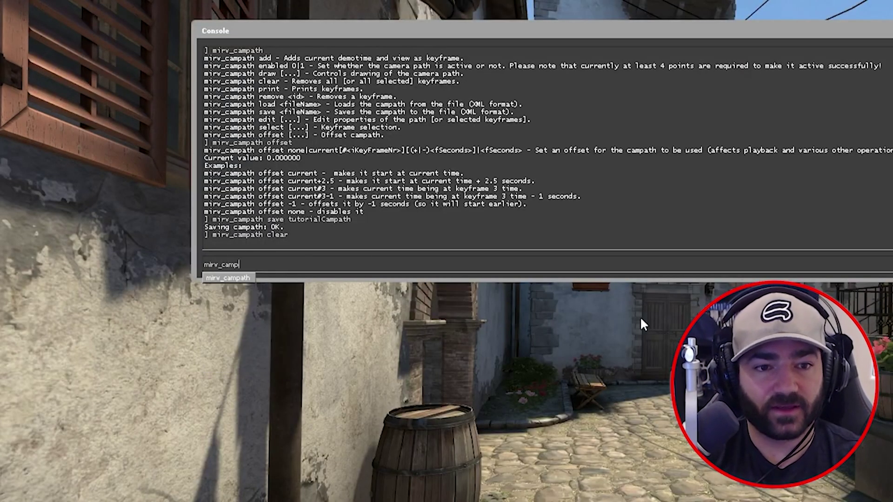
pyautogui.write('ath load ')
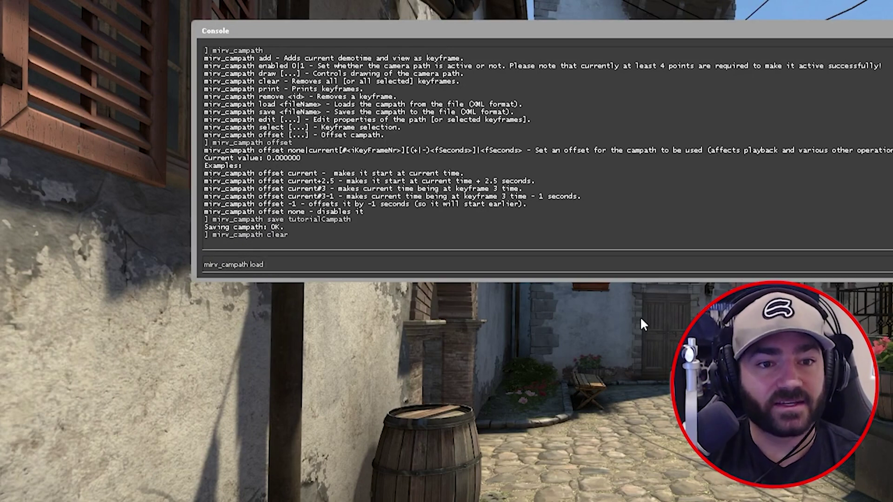
pyautogui.write('tutorialC')
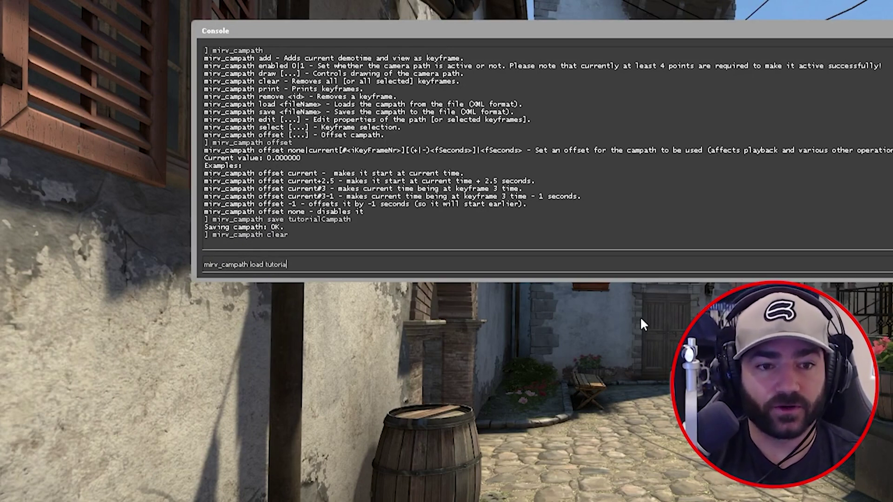
pyautogui.write('ampath')
pyautogui.press('Return')
pyautogui.press('`')
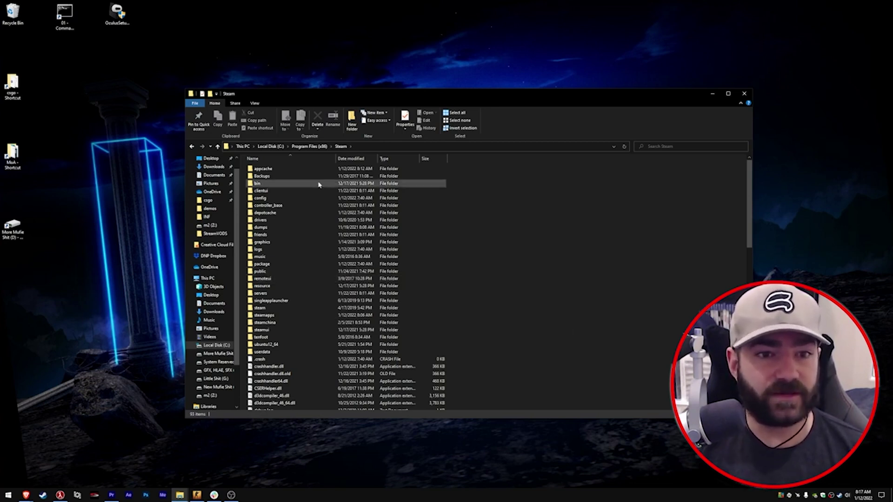
# Step: Browse to steamapps > common > Counter-Strike Global Offensive in File Explorer
pyautogui.doubleClick(295, 315)
pyautogui.doubleClick(290, 169)
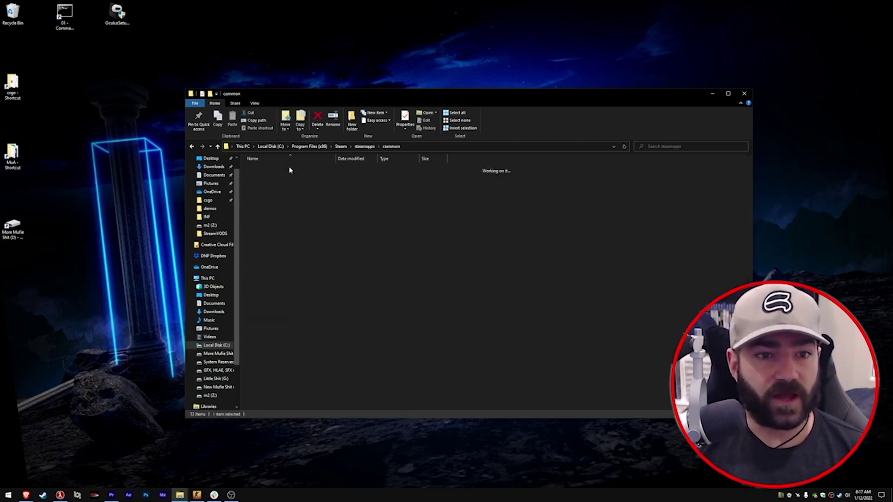
pyautogui.doubleClick(298, 177)
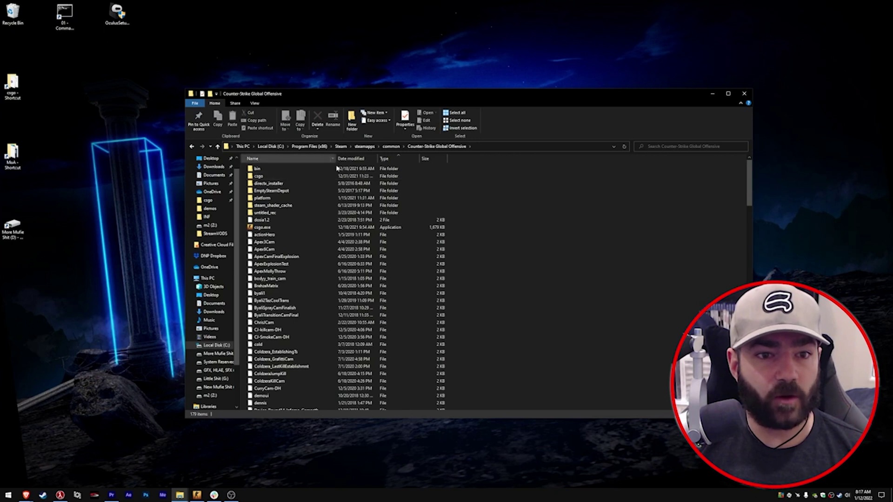
# Step: Highlight the saved campath files actionHero, Apex6Cam, Apex3Cam and ApexExplosionTest
pyautogui.click(379, 235)
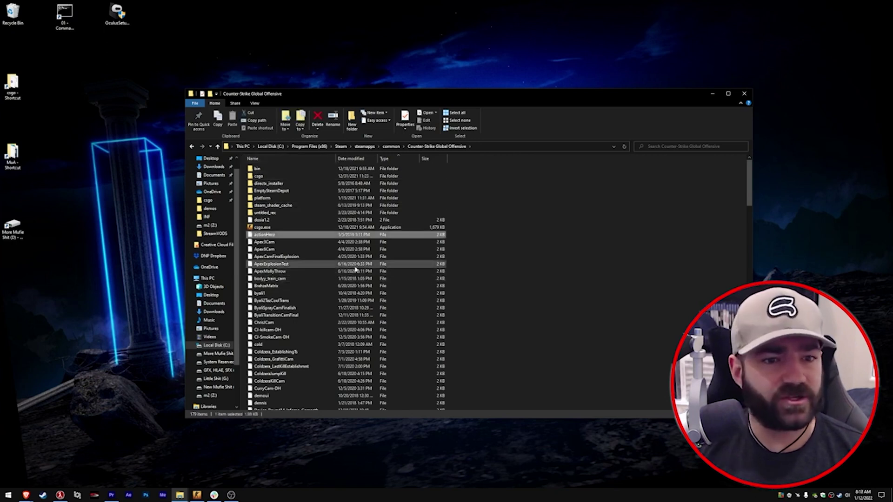
pyautogui.click(418, 251)
pyautogui.click(327, 243)
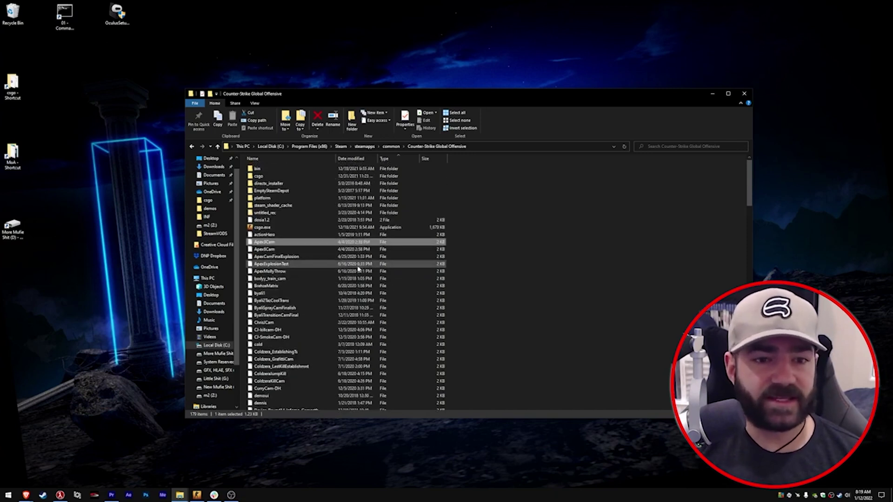
pyautogui.click(339, 262)
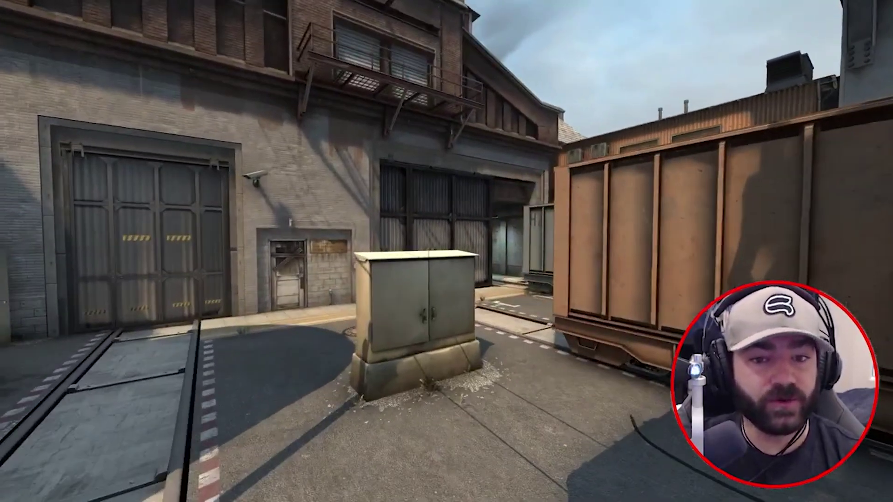
# Step: List the current camera path keyframes with mirv_campath print
pyautogui.press('`')
pyautogui.write('mirv_')
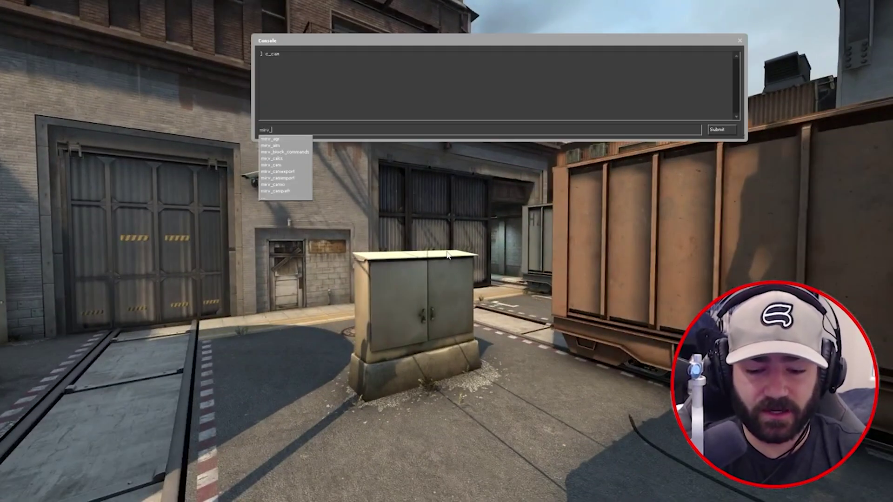
pyautogui.write('campath print')
pyautogui.press('Return')
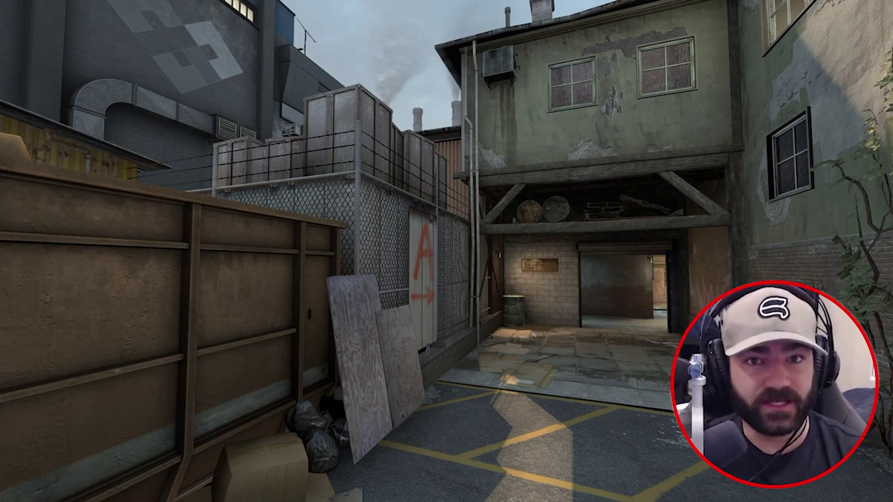
# Step: Load tutorialCampath onto the Train map with mirv_campath load tutorialCampath
pyautogui.press('`')
pyautogui.write('mir')
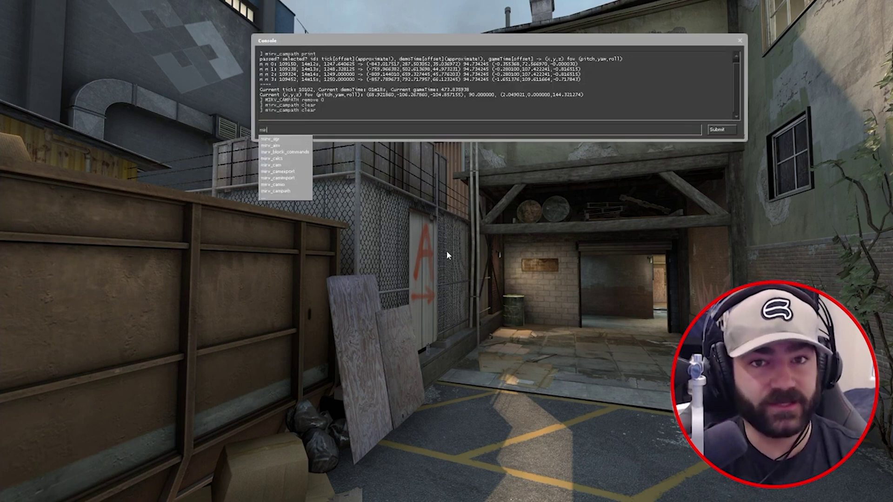
pyautogui.write('v_campath')
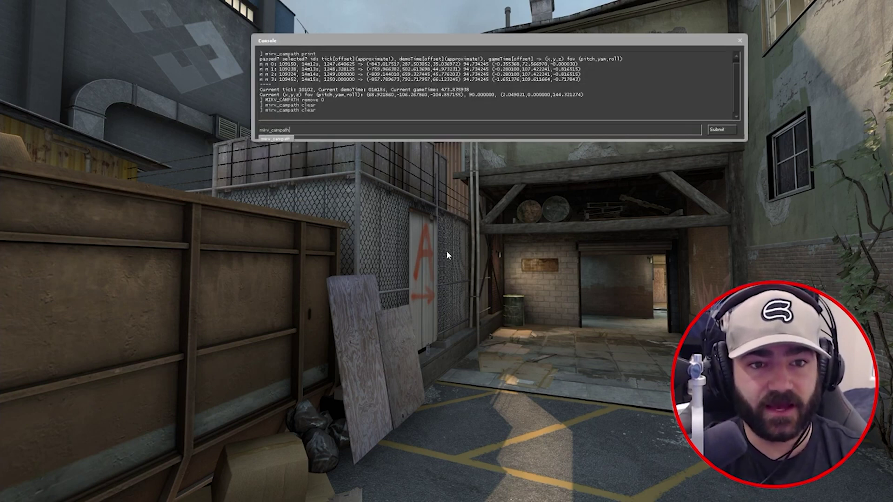
pyautogui.write(' load ')
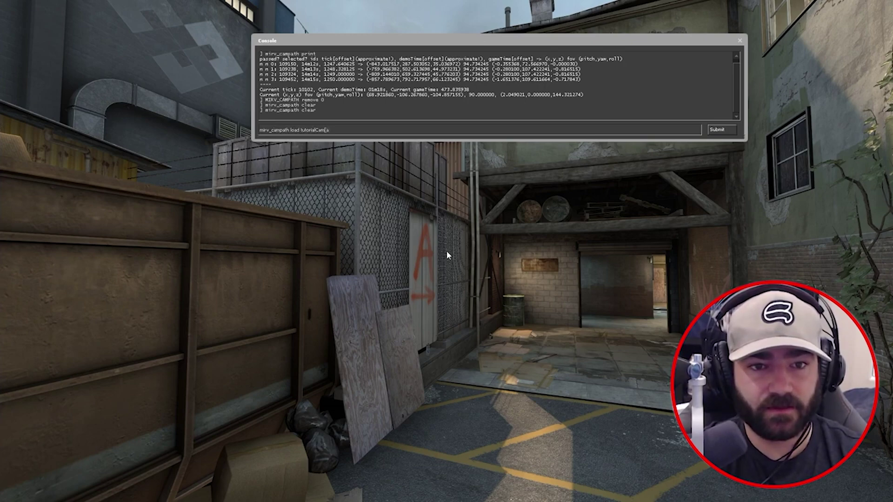
pyautogui.write('tutorialCampa')
pyautogui.press('Return')
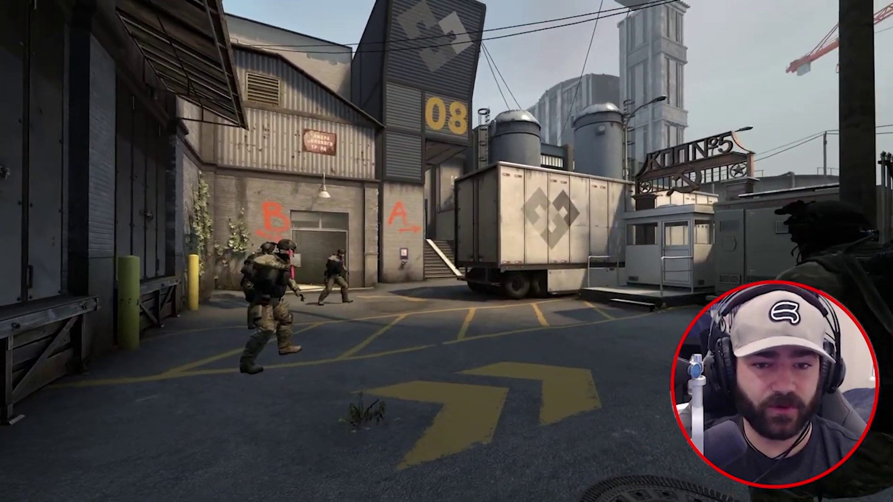
# Step: Anchor the loaded path's keyframe #0 at the current Train yard view with mirv_campath edit anchor #0 current
pyautogui.press('`')
pyautogui.write('mirv')
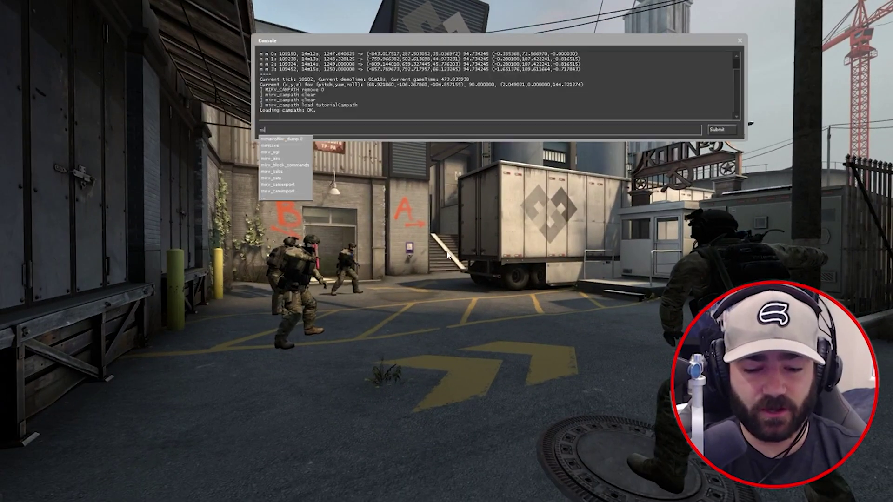
pyautogui.write('_cam')
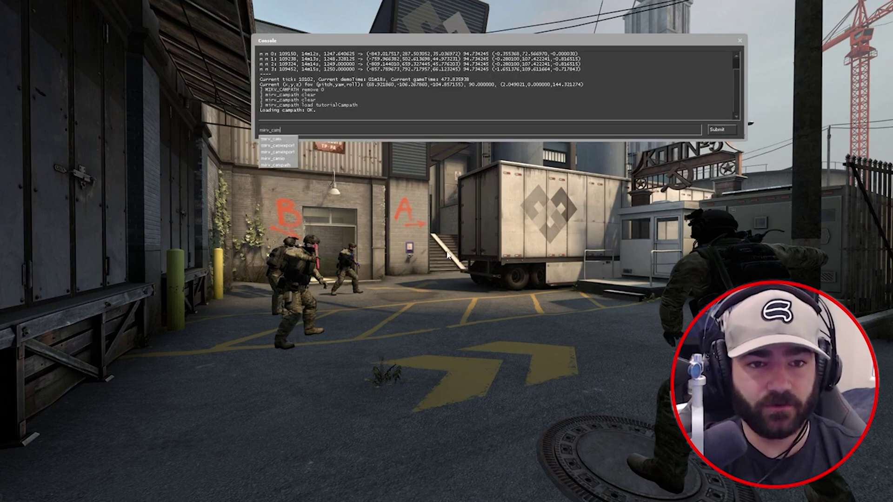
pyautogui.write('path edit ancho')
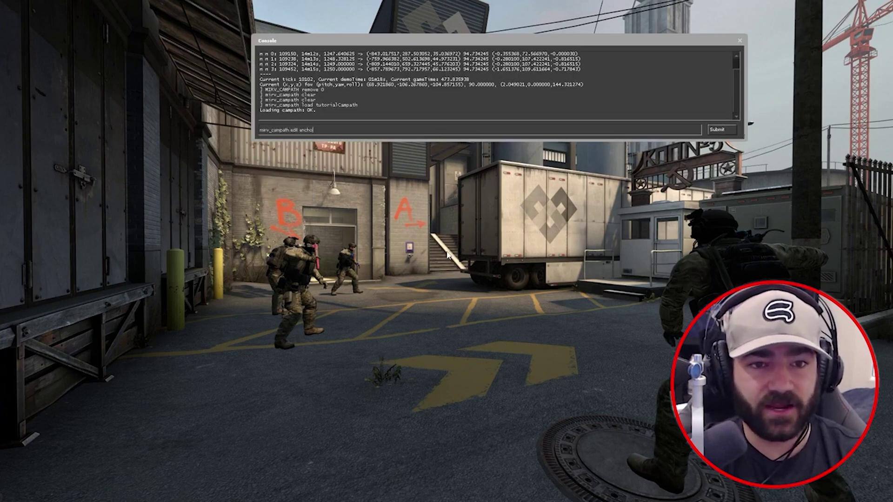
pyautogui.write('r #0 current')
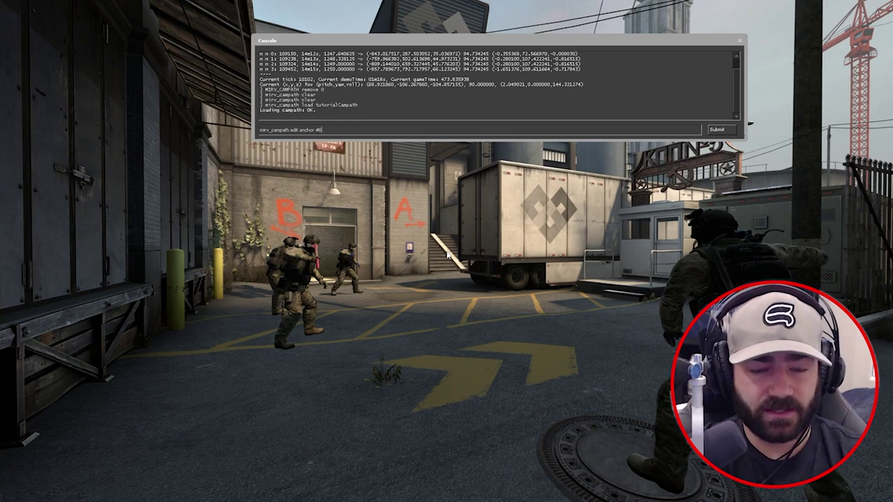
pyautogui.press('Return')
pyautogui.press('`')
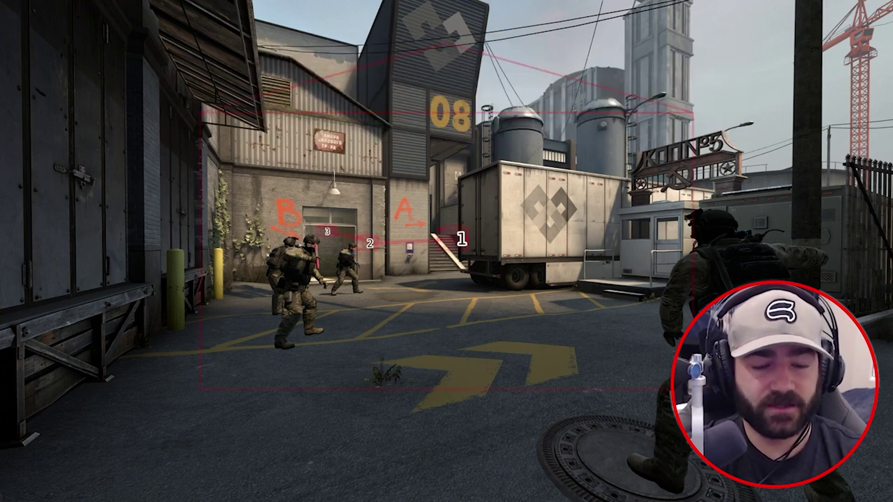